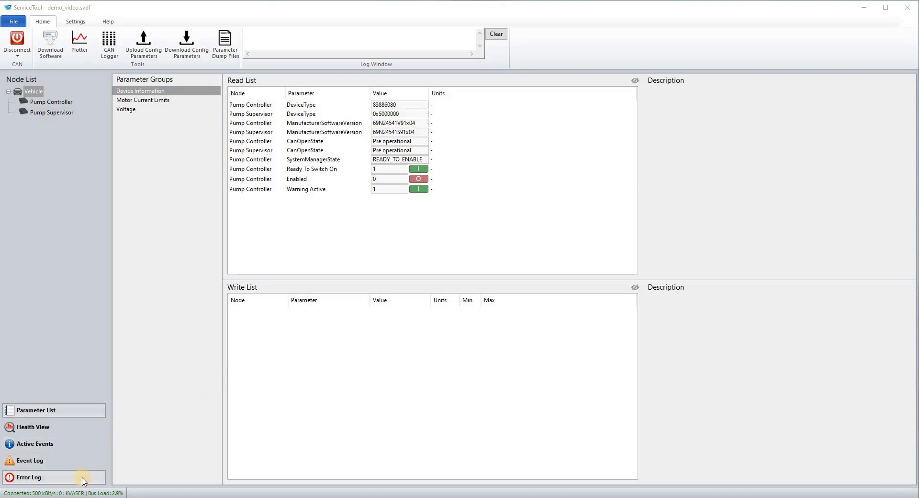
Step: Refresh the Active Events list, filter out and restore the Pump Supervisor's events, and view the description of Main:DC Bus:ModeratelyLow
{"action": "left_click", "coordinate": [79, 445]}
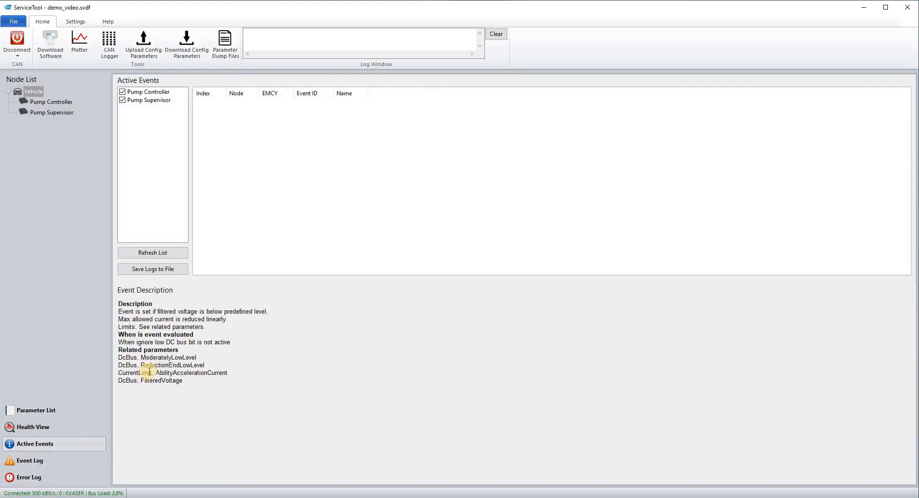
{"action": "left_click", "coordinate": [158, 253]}
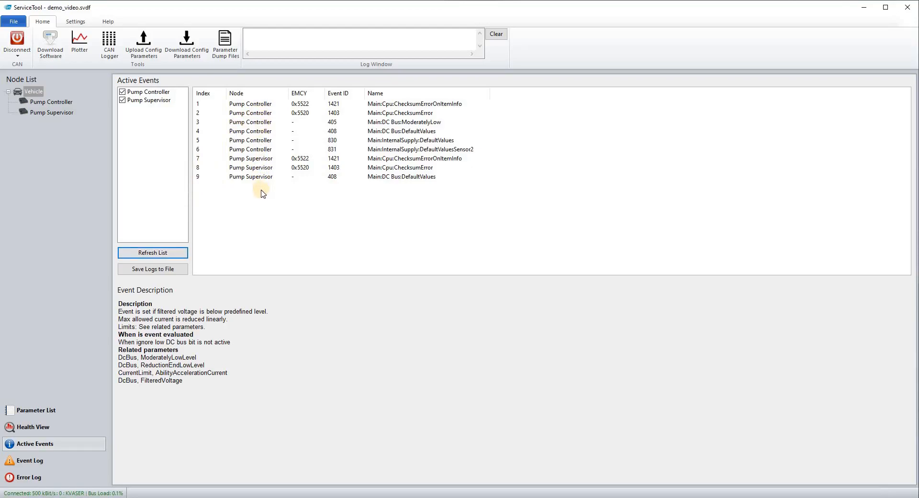
{"action": "left_click", "coordinate": [123, 101]}
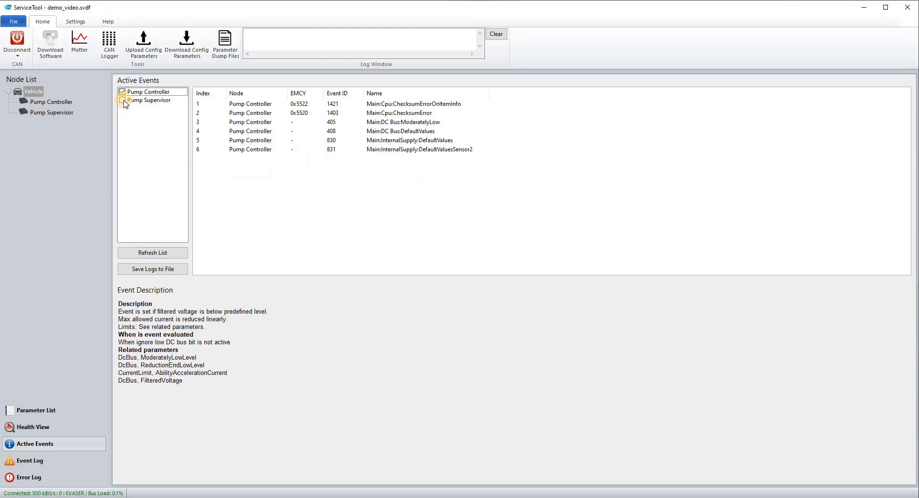
{"action": "left_click", "coordinate": [123, 100]}
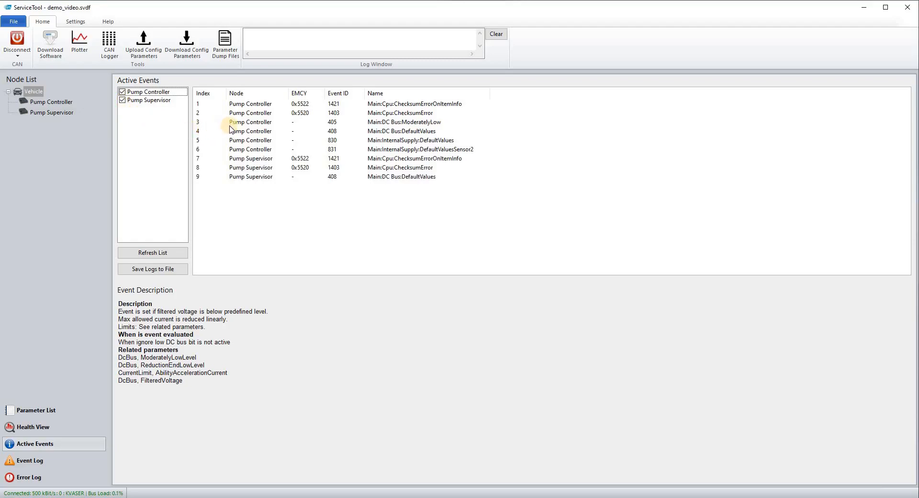
{"action": "left_click", "coordinate": [248, 123]}
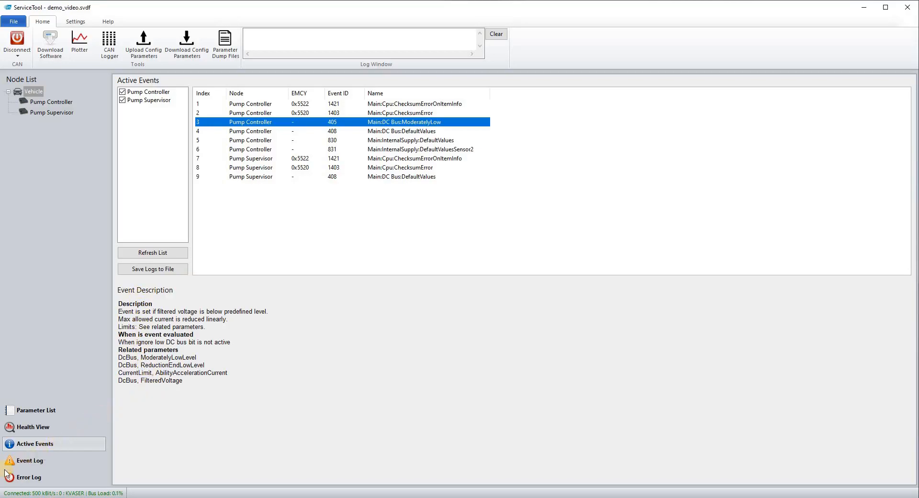
Step: Refresh the Event Log for both pump nodes and view the description of the Main:DC Bus:High event
{"action": "left_click", "coordinate": [28, 464]}
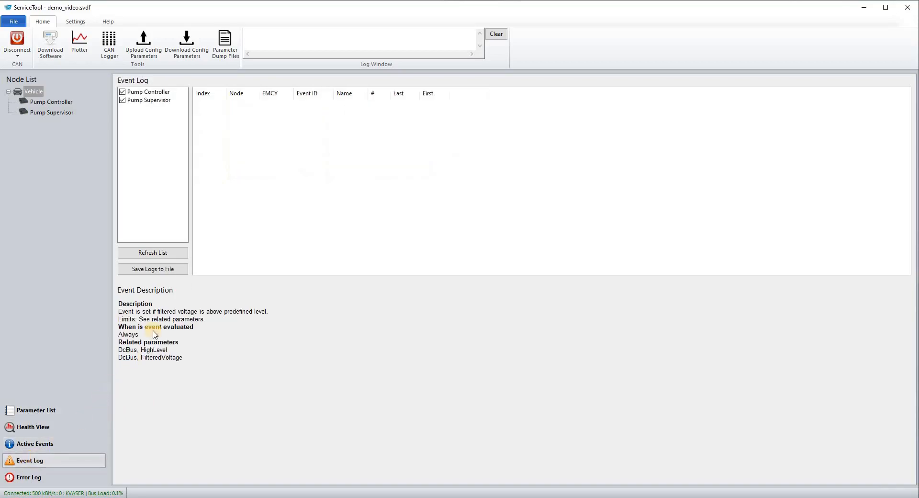
{"action": "left_click", "coordinate": [184, 258]}
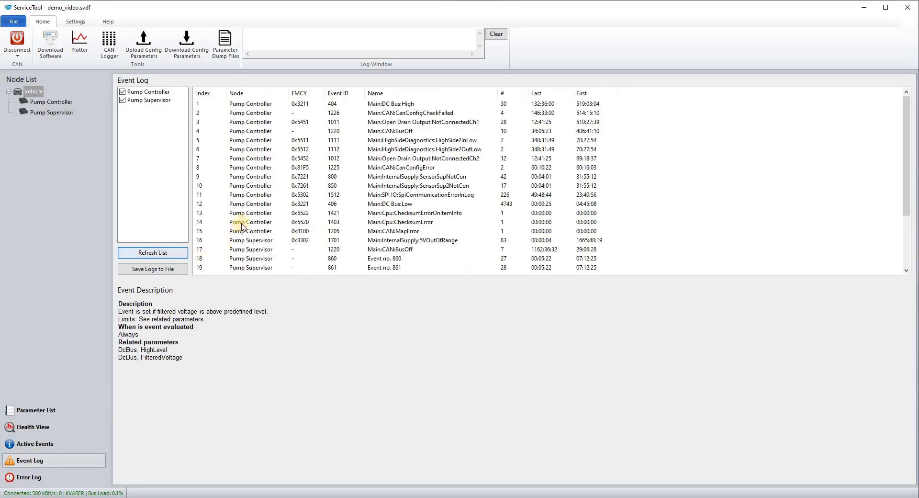
{"action": "left_click", "coordinate": [270, 105]}
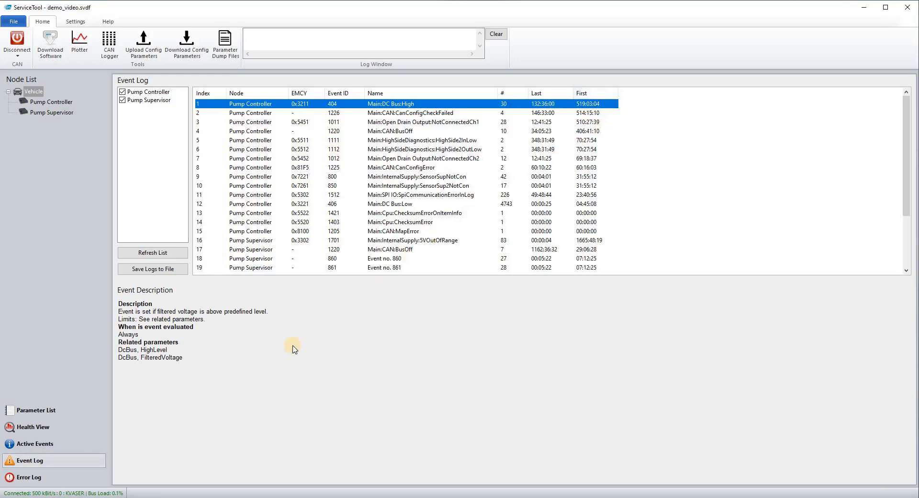
Step: Refresh the Error Log for both pump nodes and save the logs to an HTML report named demo_report
{"action": "left_click", "coordinate": [54, 479]}
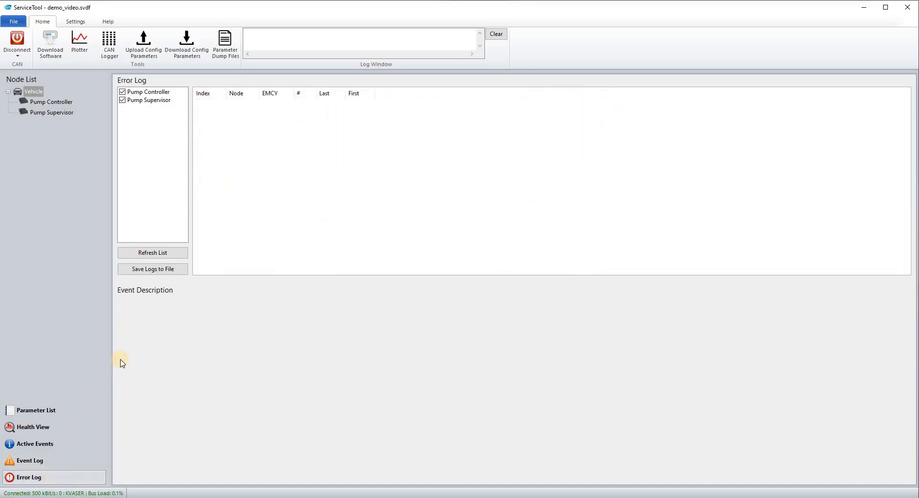
{"action": "left_click", "coordinate": [182, 255]}
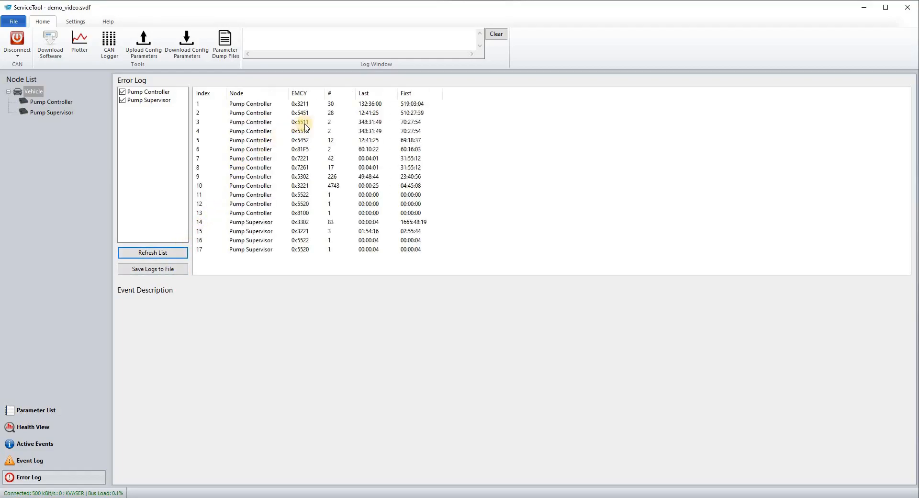
{"action": "left_click", "coordinate": [162, 270]}
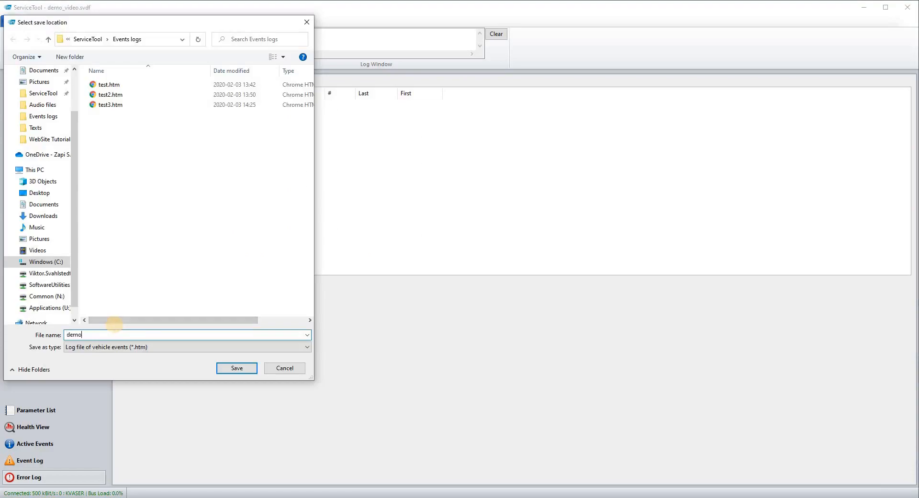
{"action": "type", "text": "demo_report"}
{"action": "left_click", "coordinate": [236, 367]}
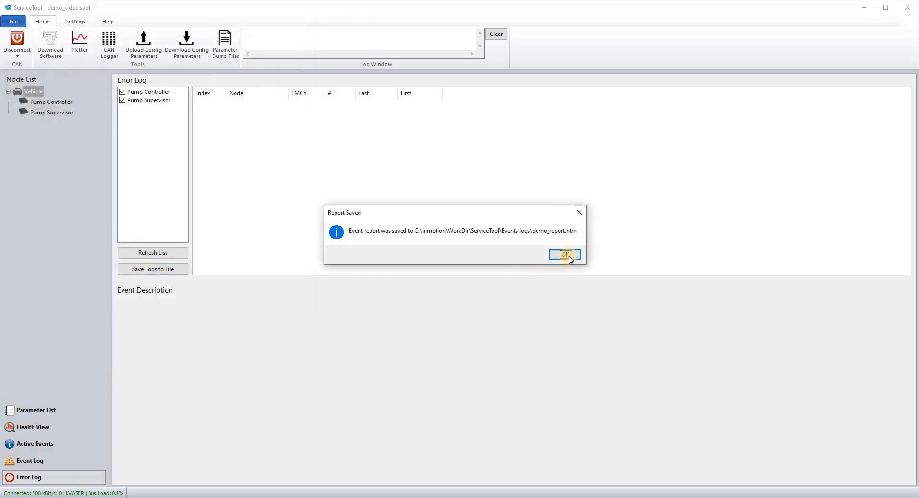
{"action": "left_click", "coordinate": [566, 254]}
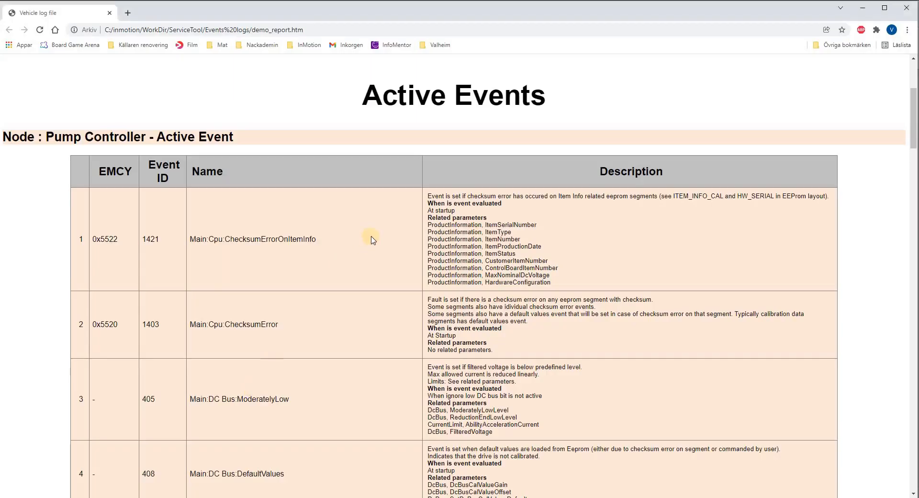
Step: Review the saved report's node overview and the Pump Controller's active events in the browser
{"action": "scroll", "coordinate": [384, 235], "scroll_direction": "up", "scroll_amount": 4}
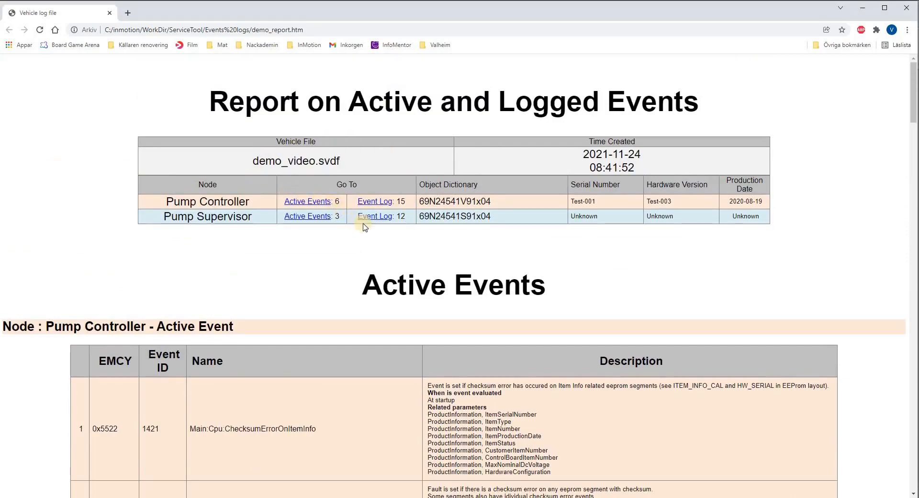
{"action": "scroll", "coordinate": [367, 231], "scroll_direction": "down", "scroll_amount": 7}
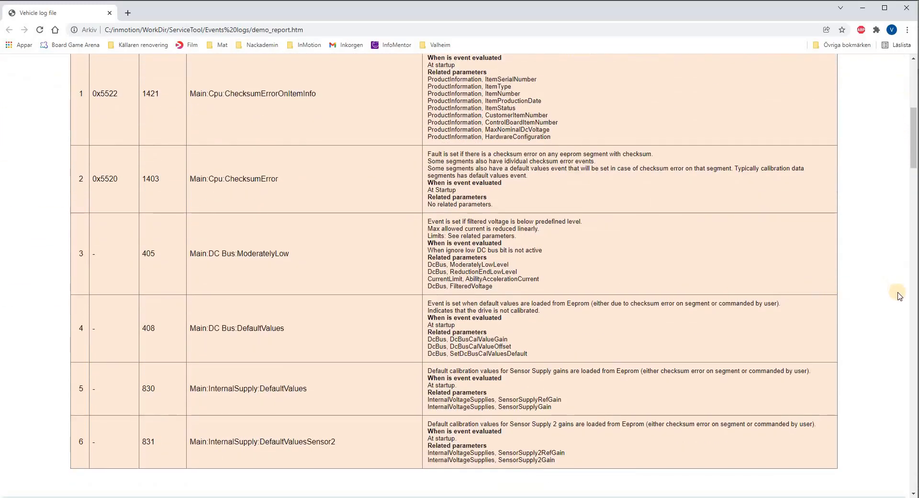
{"action": "scroll", "coordinate": [897, 294], "scroll_direction": "down", "scroll_amount": 4}
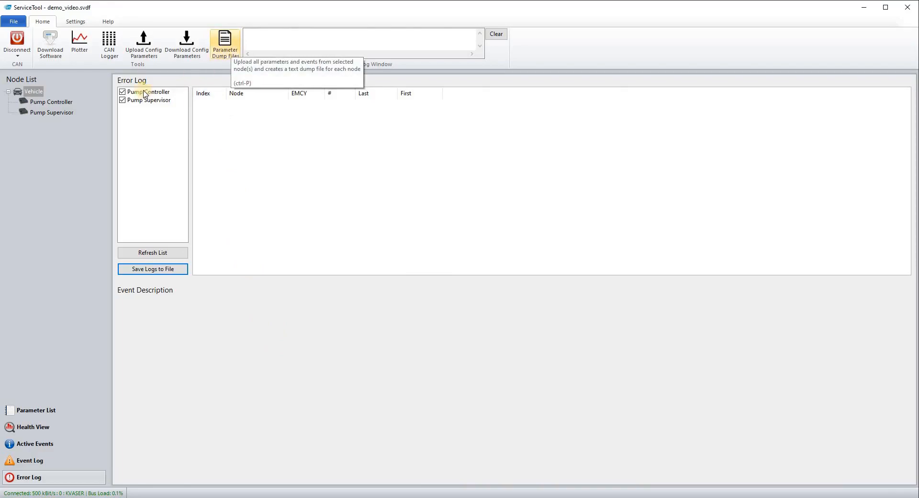
{"action": "left_click", "coordinate": [22, 56]}
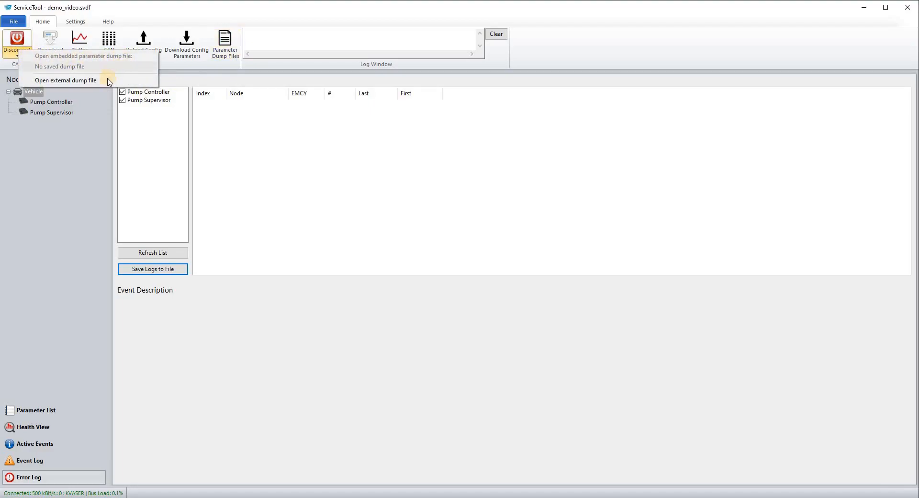
{"action": "left_click", "coordinate": [96, 134]}
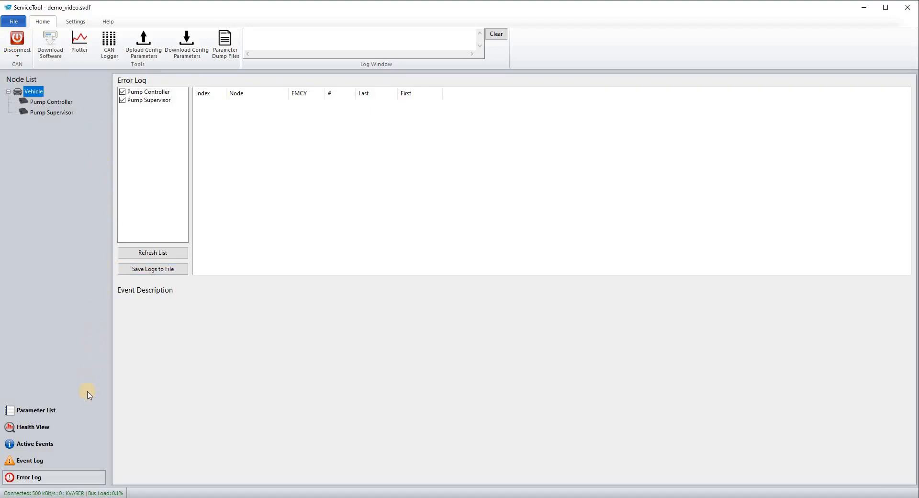
Step: Read the Pump Controller's data in Health View, inspect the times of three Operation Log View cells, and clear the time labels
{"action": "left_click", "coordinate": [74, 427]}
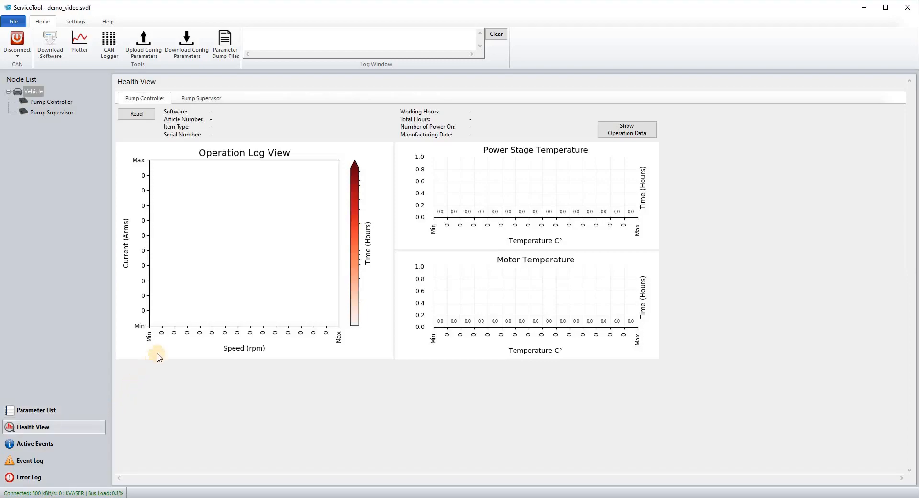
{"action": "left_click", "coordinate": [141, 116]}
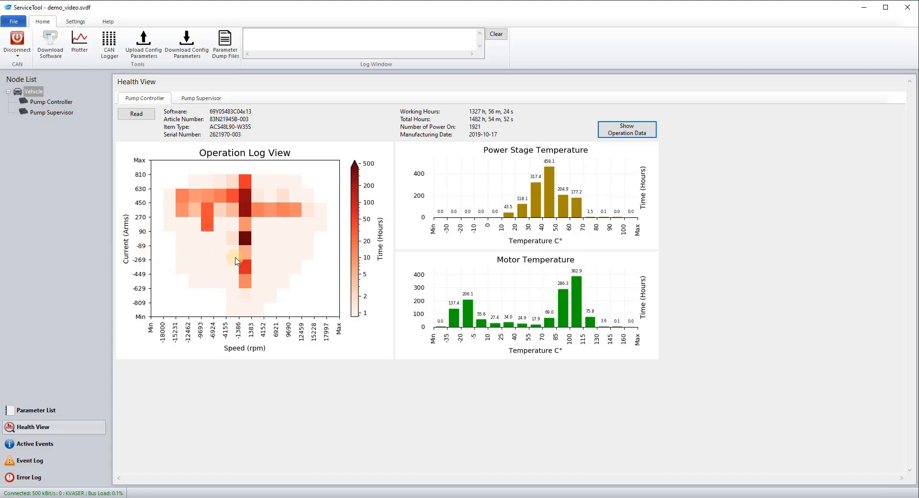
{"action": "left_click", "coordinate": [247, 239]}
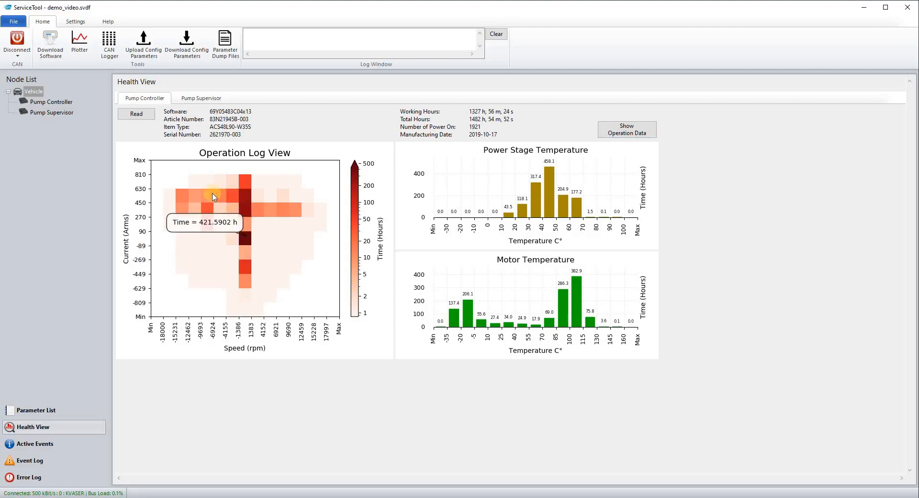
{"action": "left_click", "coordinate": [200, 196]}
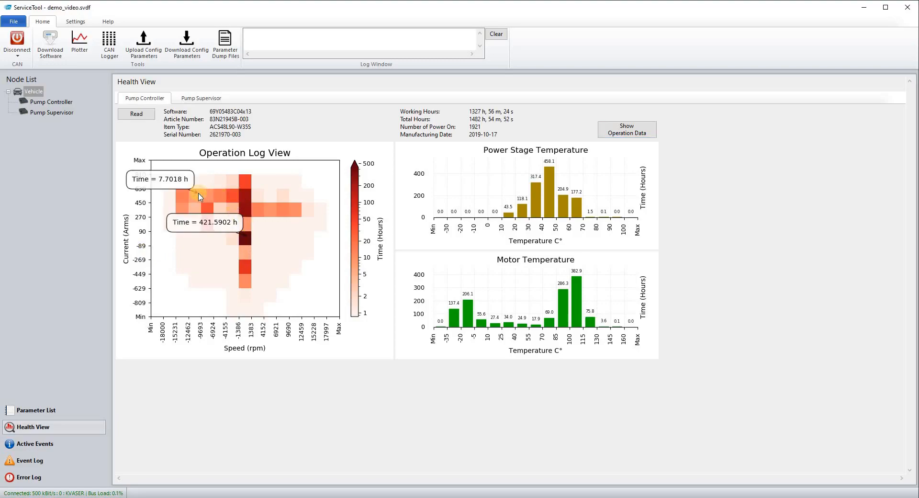
{"action": "left_click", "coordinate": [308, 214]}
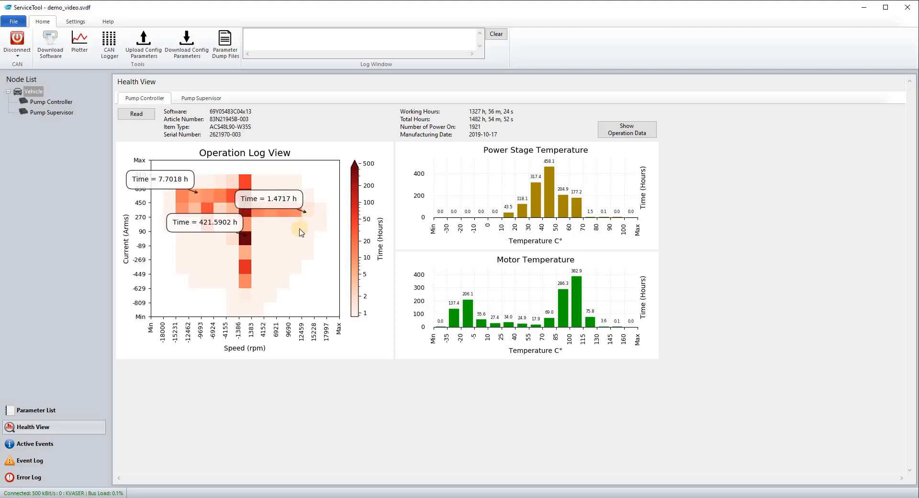
{"action": "left_click", "coordinate": [300, 233]}
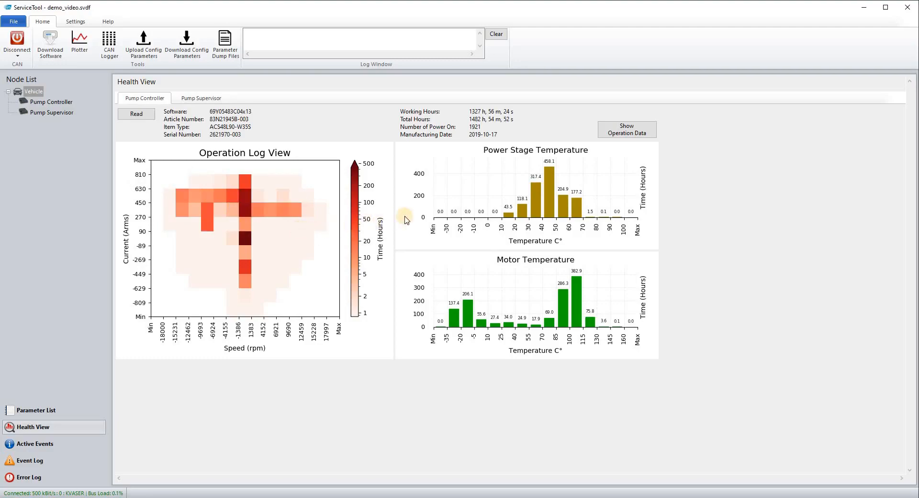
Step: Show the operation data, inspect the cell times in the -1386 to 1383 rpm column of Operation Log View, and clear the labels
{"action": "left_click", "coordinate": [634, 137]}
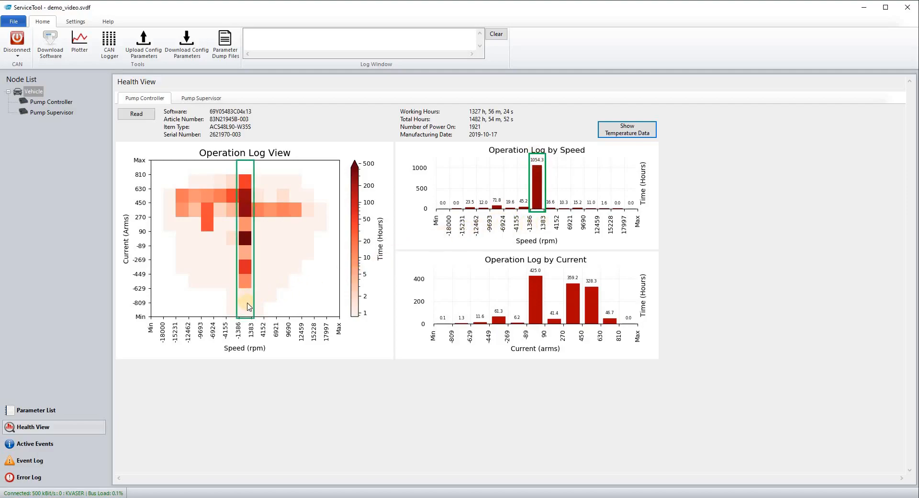
{"action": "left_click", "coordinate": [245, 179]}
{"action": "left_click", "coordinate": [245, 197]}
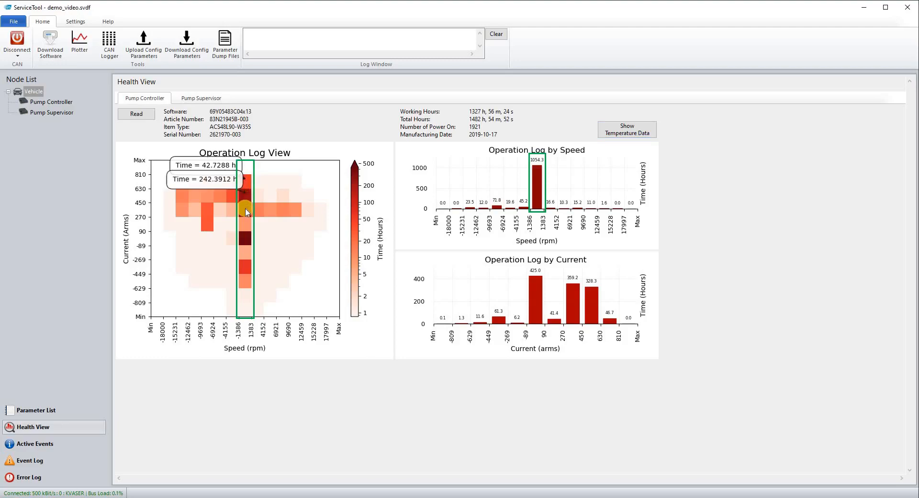
{"action": "left_click", "coordinate": [245, 211]}
{"action": "left_click", "coordinate": [245, 224]}
{"action": "left_click", "coordinate": [244, 239]}
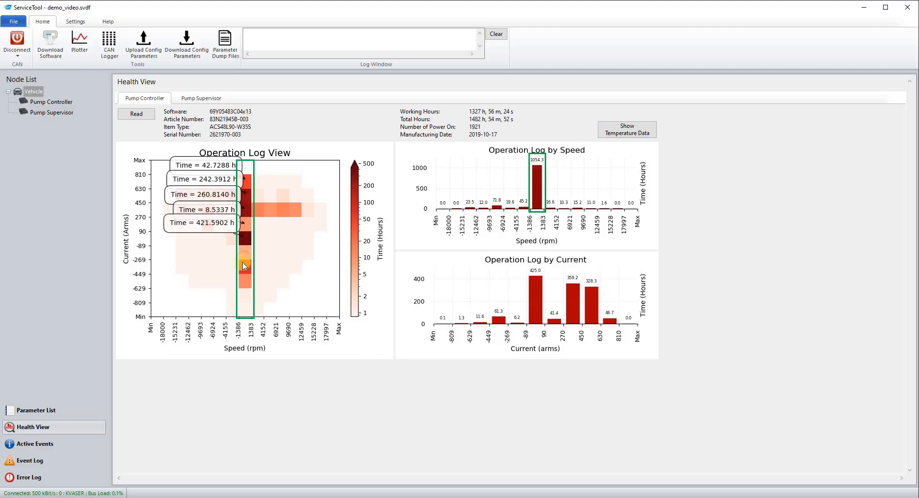
{"action": "left_click", "coordinate": [244, 252]}
{"action": "left_click", "coordinate": [244, 266]}
{"action": "left_click", "coordinate": [242, 289]}
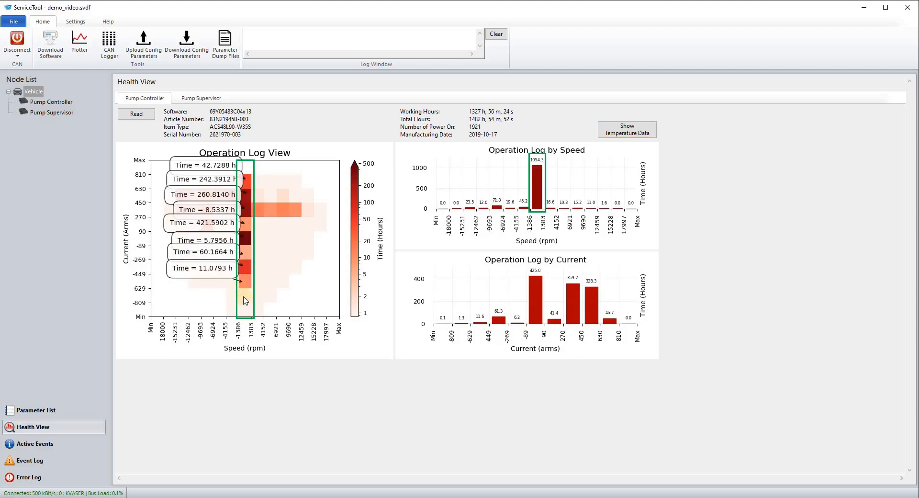
{"action": "left_click", "coordinate": [307, 250]}
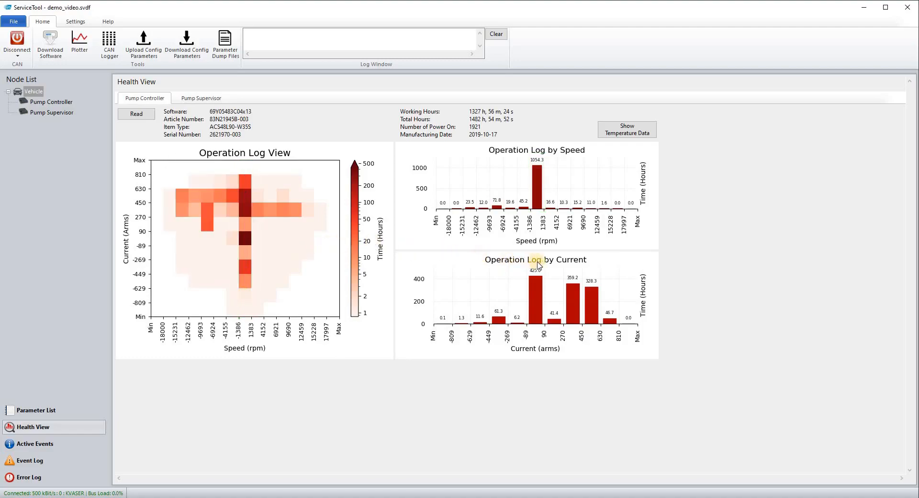
Step: Examine the Operation Log by Current chart and switch the charts back to temperature data
{"action": "left_click", "coordinate": [589, 299]}
{"action": "left_click", "coordinate": [143, 190]}
{"action": "left_click", "coordinate": [627, 133]}
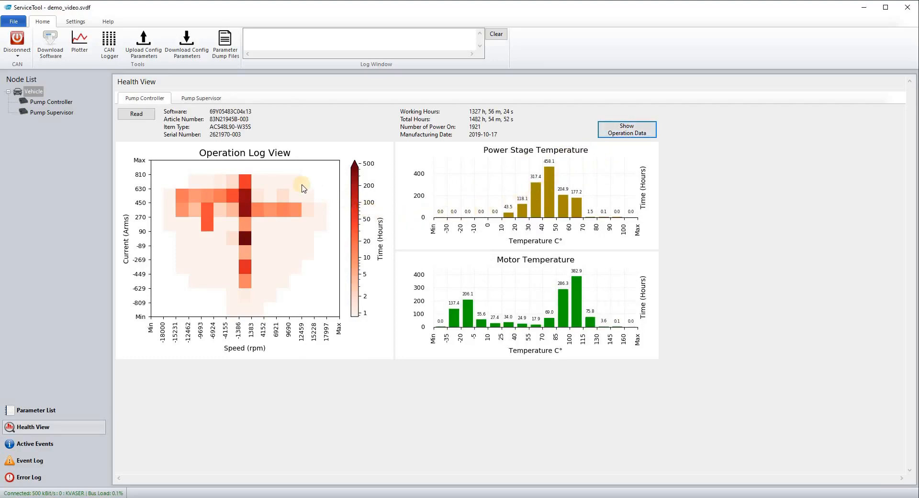
Step: Look at the Pump Supervisor's health view and return to the Pump Controller's
{"action": "left_click", "coordinate": [201, 98]}
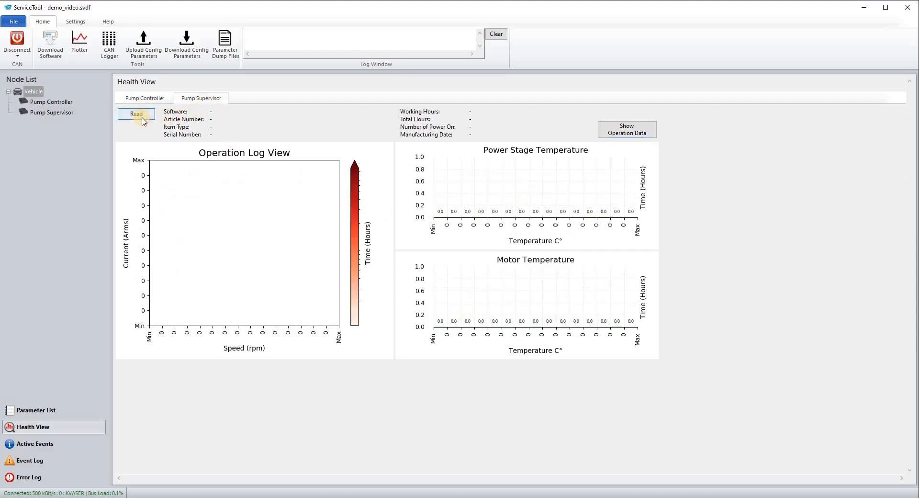
{"action": "left_click", "coordinate": [148, 99]}
{"action": "left_click", "coordinate": [149, 99]}
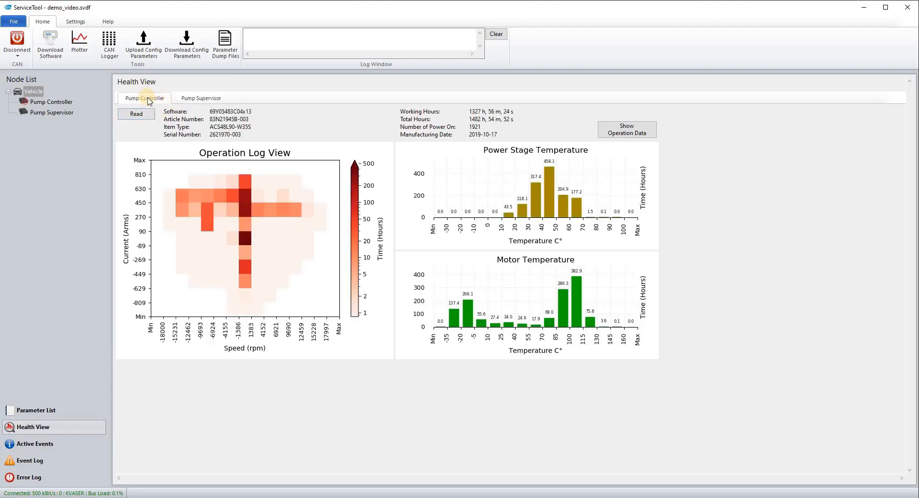